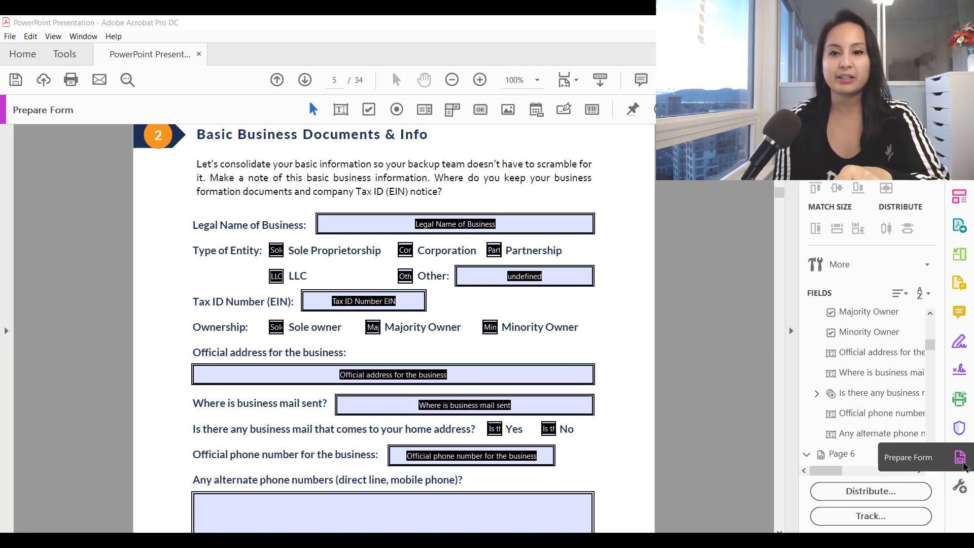
# Switch the form into Prepare Form field-editing mode
pyautogui.click(965, 467)
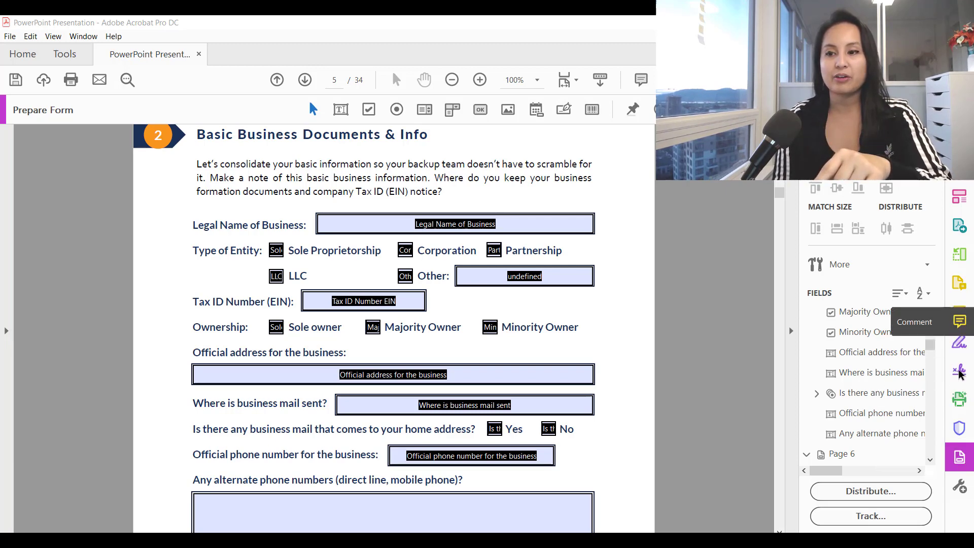
pyautogui.click(965, 495)
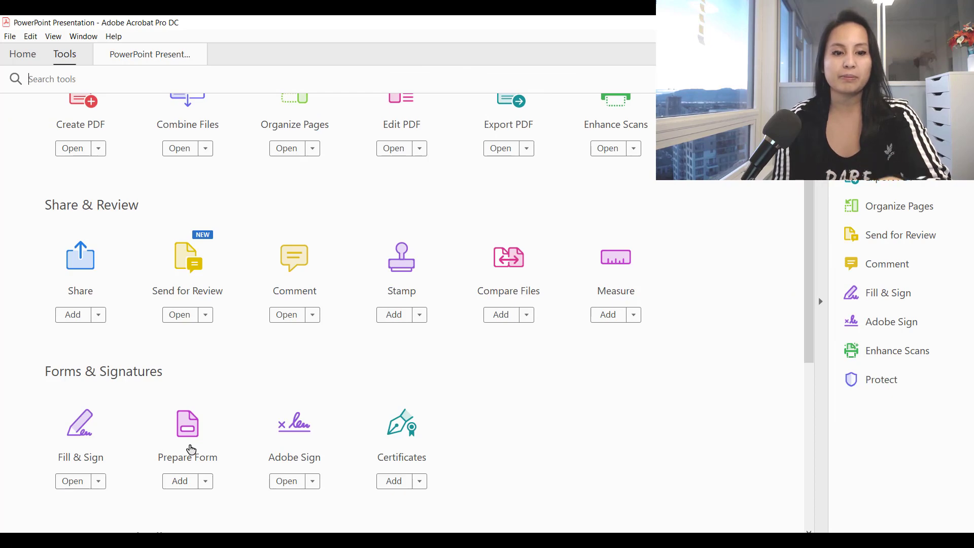
pyautogui.click(148, 52)
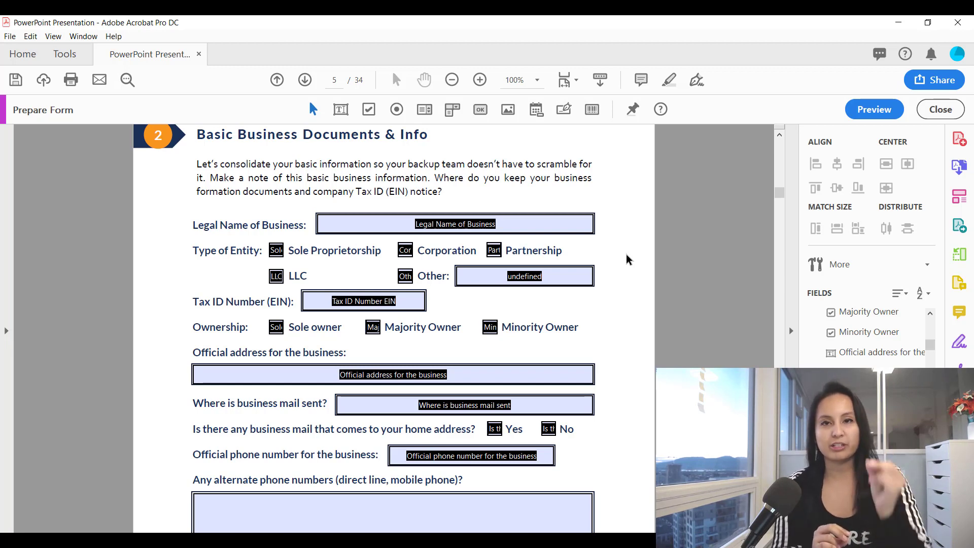
# Duplicate the Legal Name of Business field, place the copy just above it, and preview the form
pyautogui.click(529, 231)
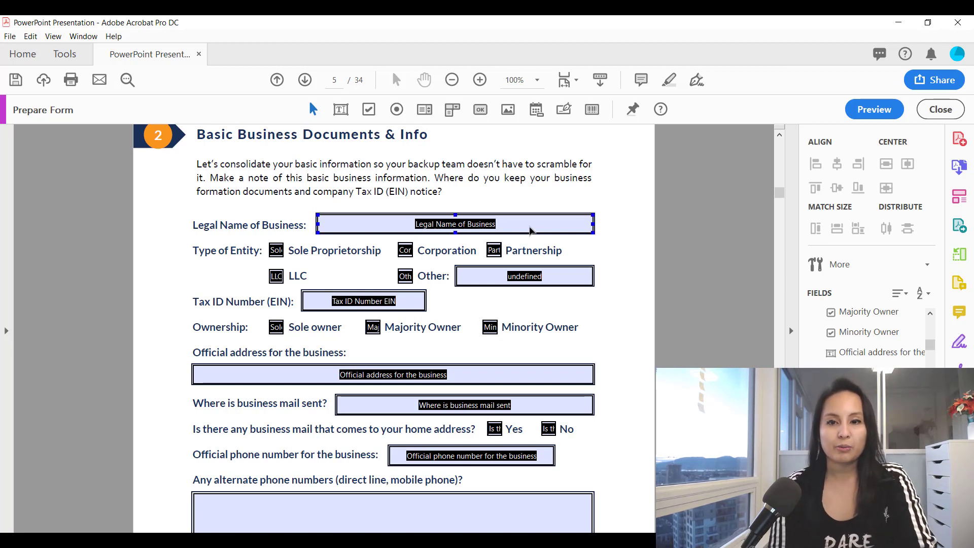
pyautogui.rightClick(530, 231)
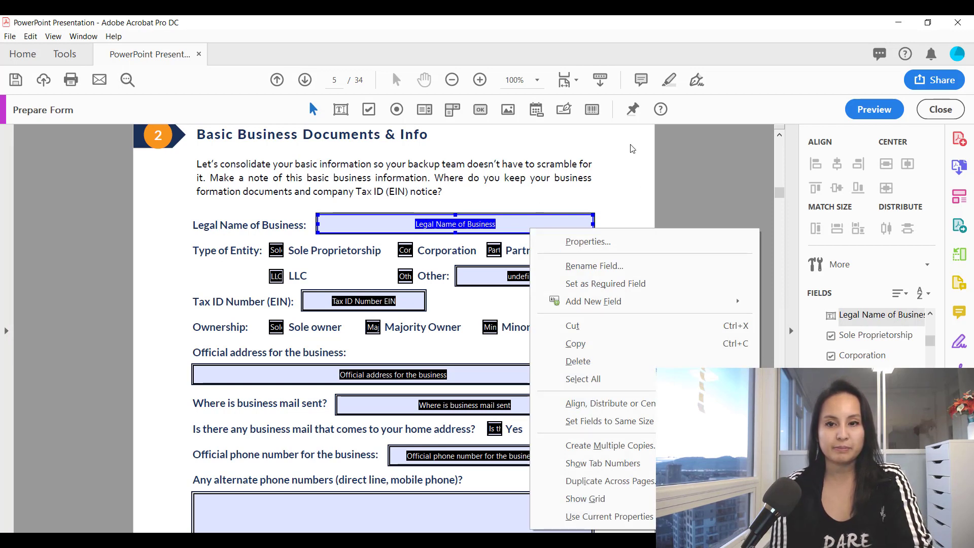
pyautogui.click(673, 169)
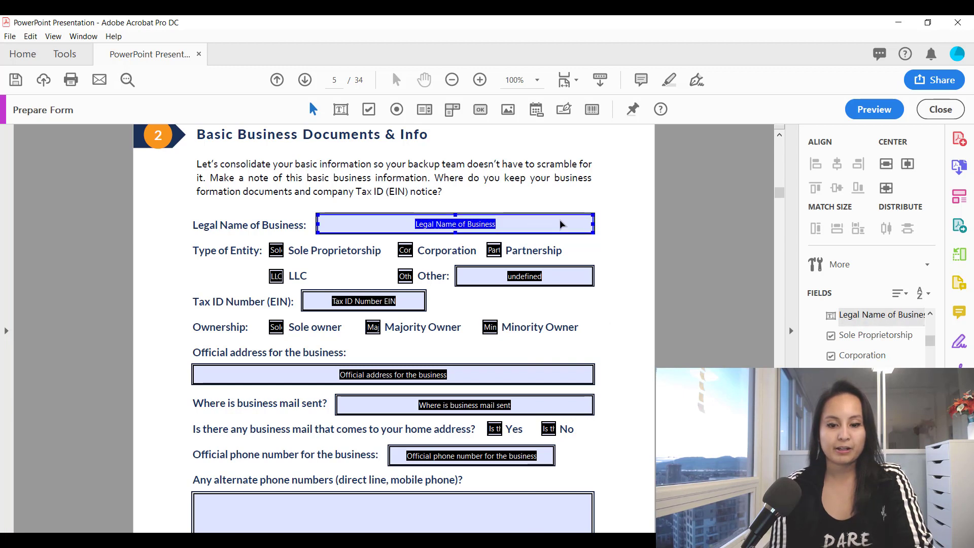
pyautogui.hotkey('ctrl', 'c')
pyautogui.hotkey('ctrl', 'v')
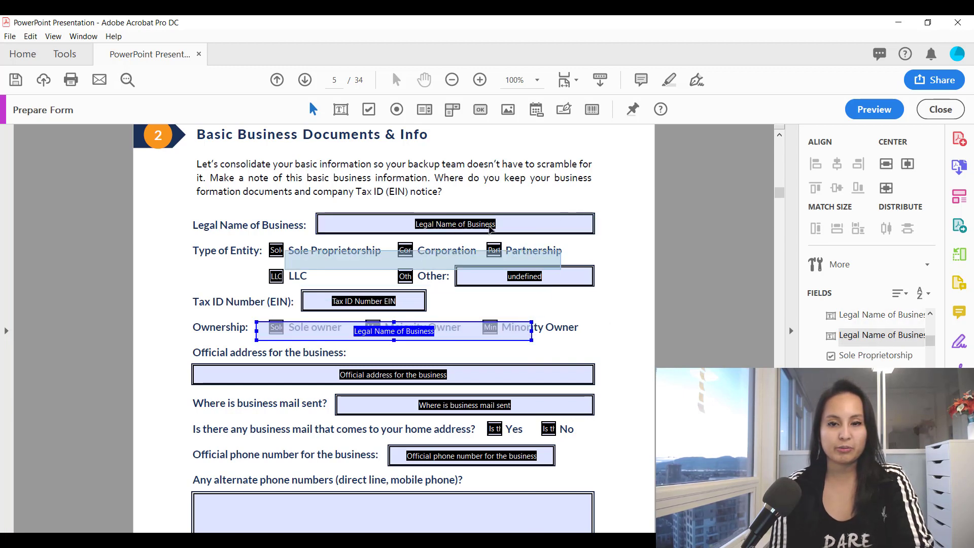
pyautogui.moveTo(503, 202); pyautogui.dragTo(512, 203)
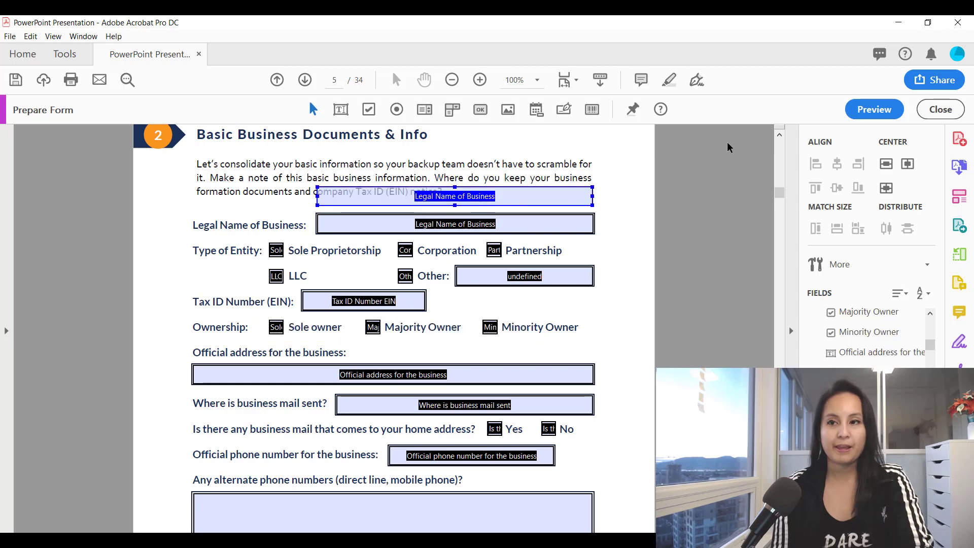
pyautogui.click(867, 111)
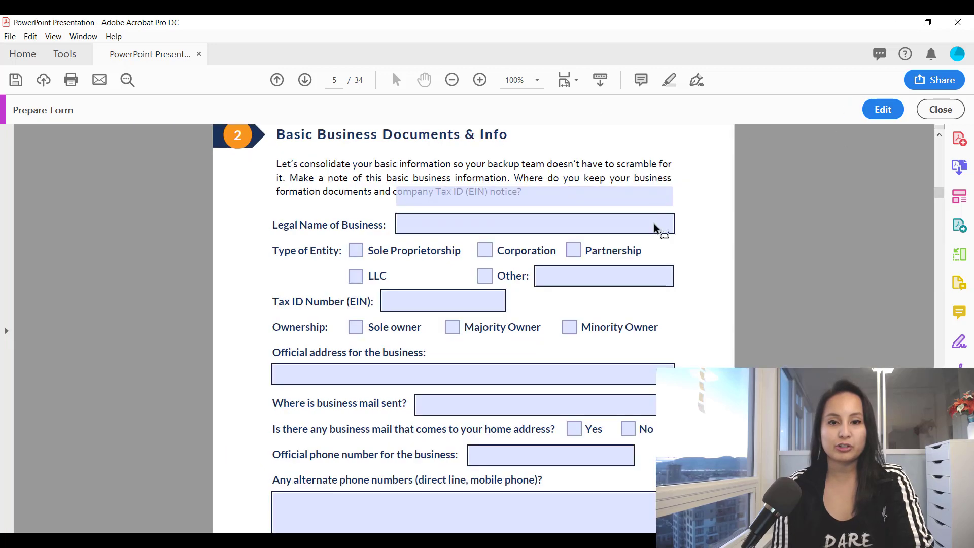
# Type 'Hello' into the duplicate field to confirm it mirrors into the original, then inspect both fields
pyautogui.click(457, 195)
pyautogui.write('Hello')
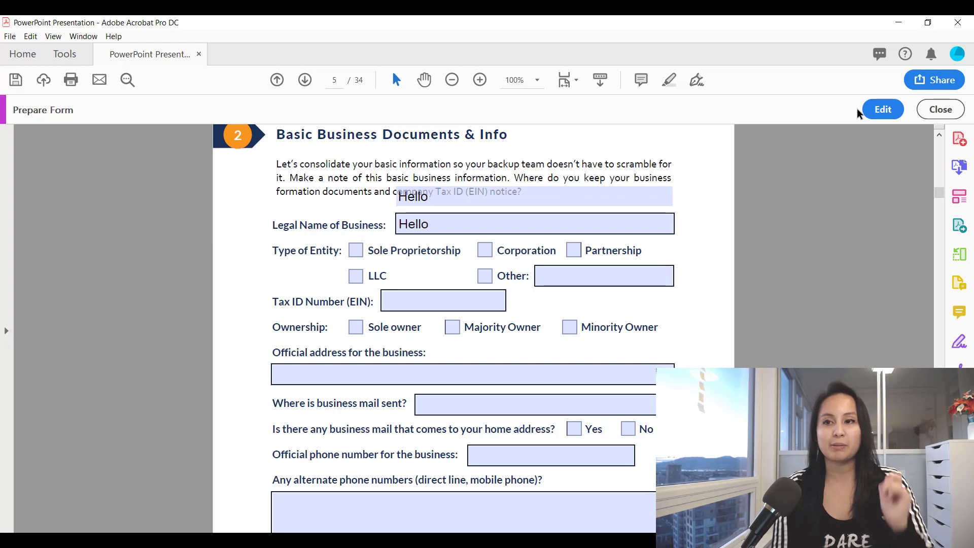
pyautogui.click(883, 110)
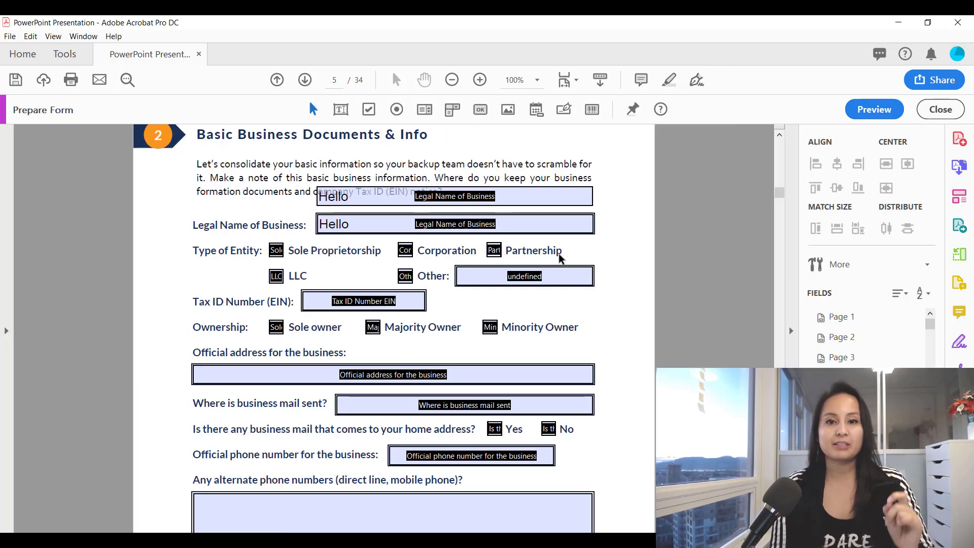
pyautogui.click(469, 198)
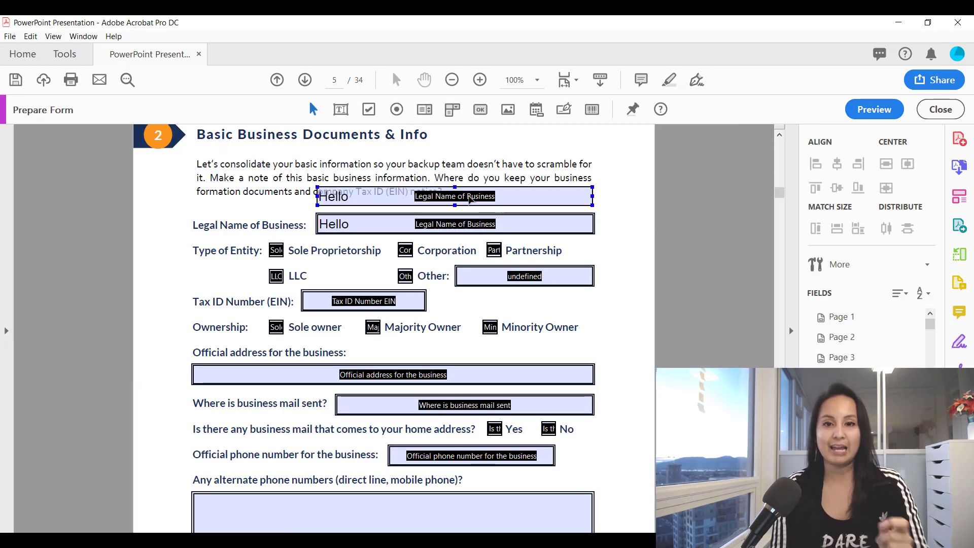
pyautogui.click(441, 209)
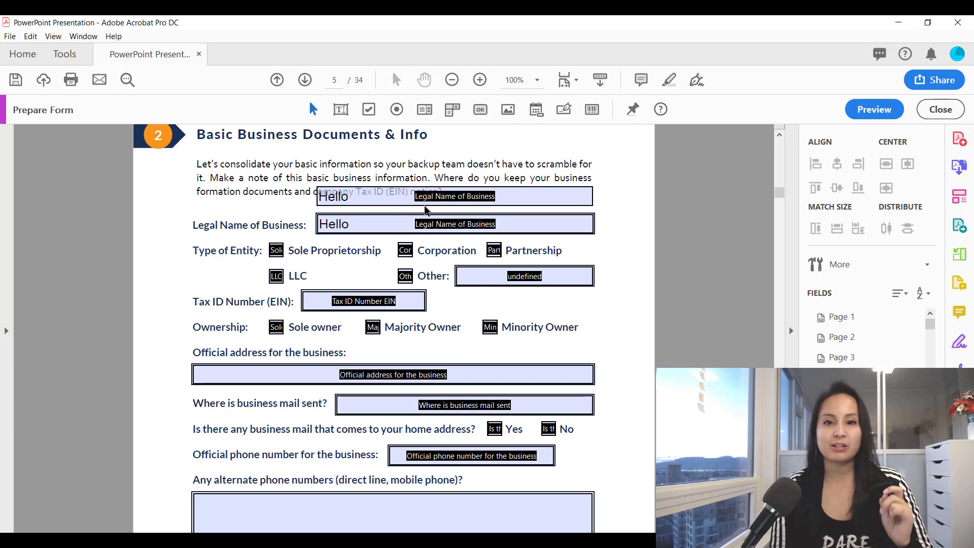
pyautogui.click(484, 228)
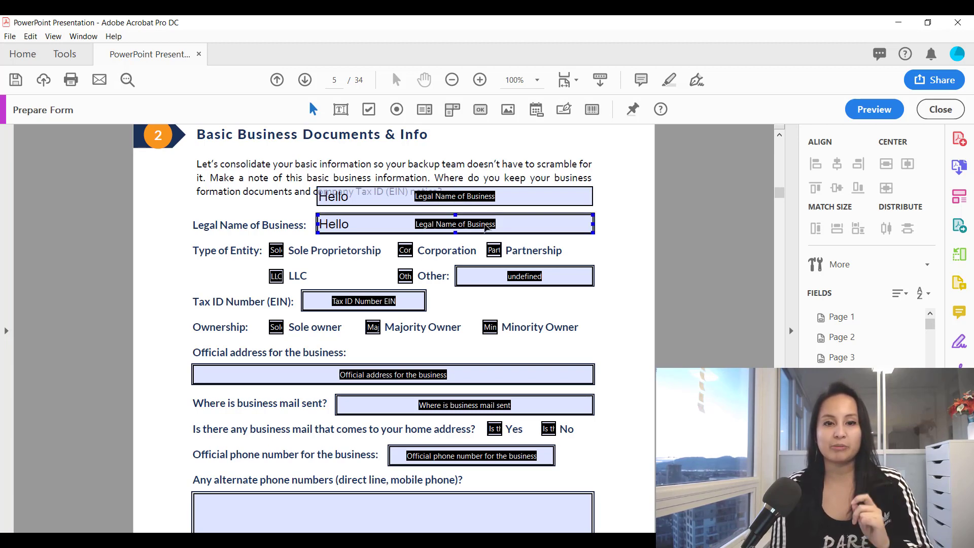
pyautogui.click(865, 112)
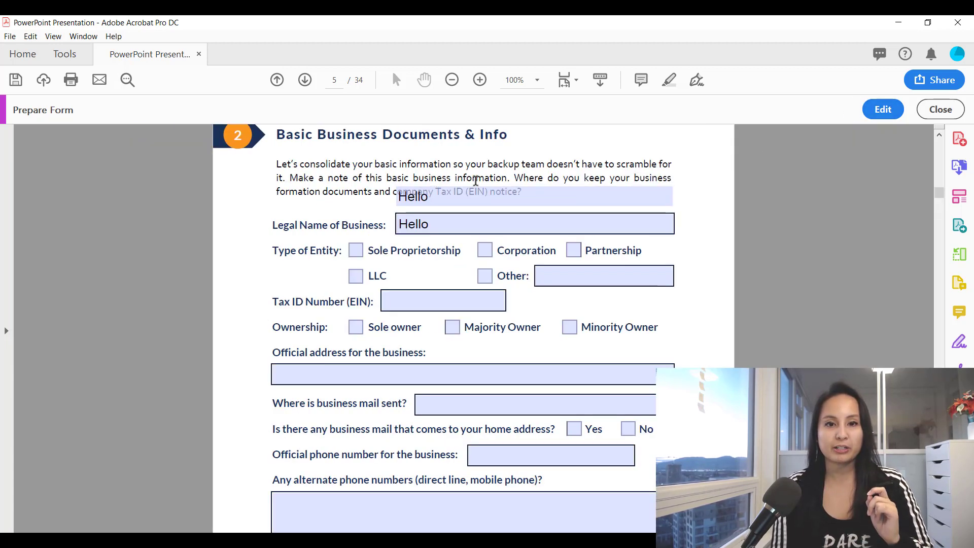
# Delete 'Hello' so both linked fields are empty, and return to field editing
pyautogui.click(443, 201)
pyautogui.moveTo(435, 197); pyautogui.dragTo(385, 210)
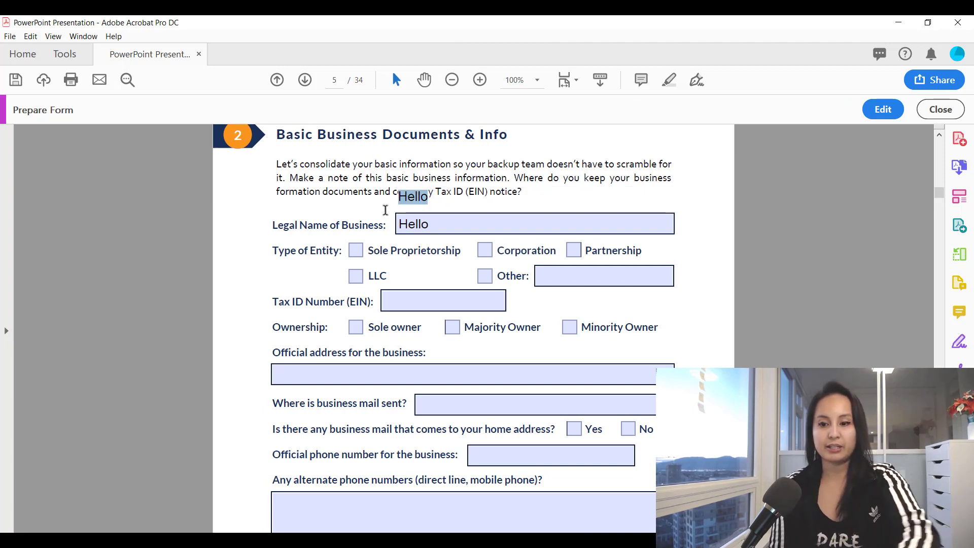
pyautogui.press('BackSpace')
pyautogui.click(490, 222)
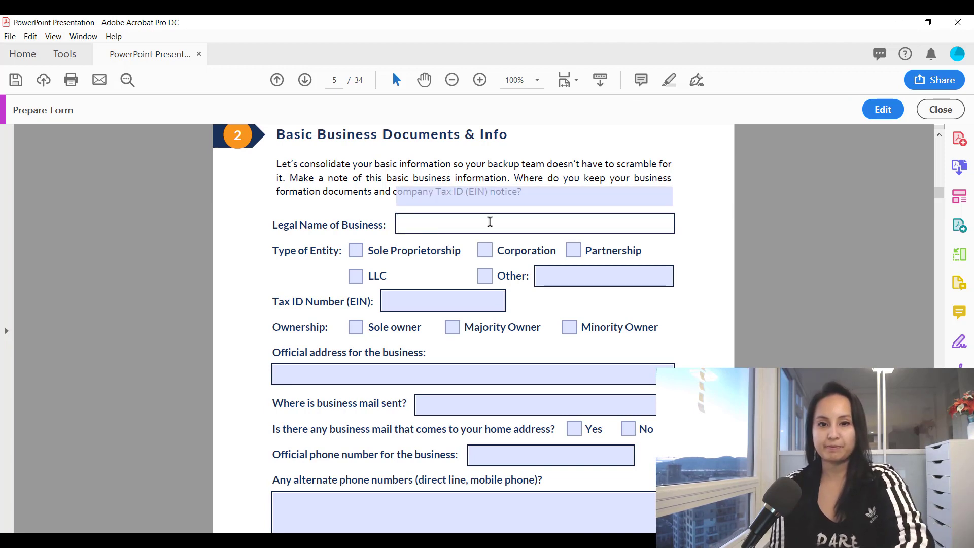
pyautogui.click(883, 110)
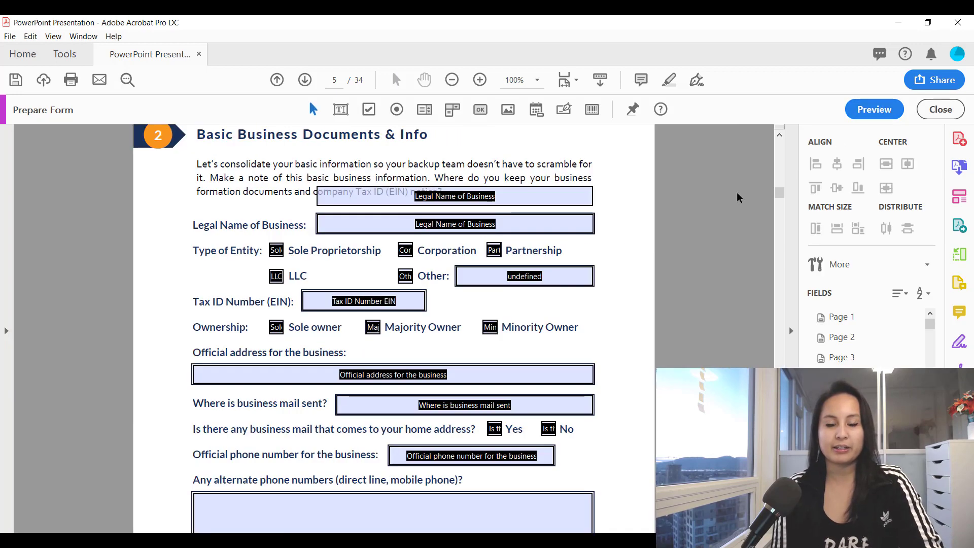
pyautogui.click(463, 202)
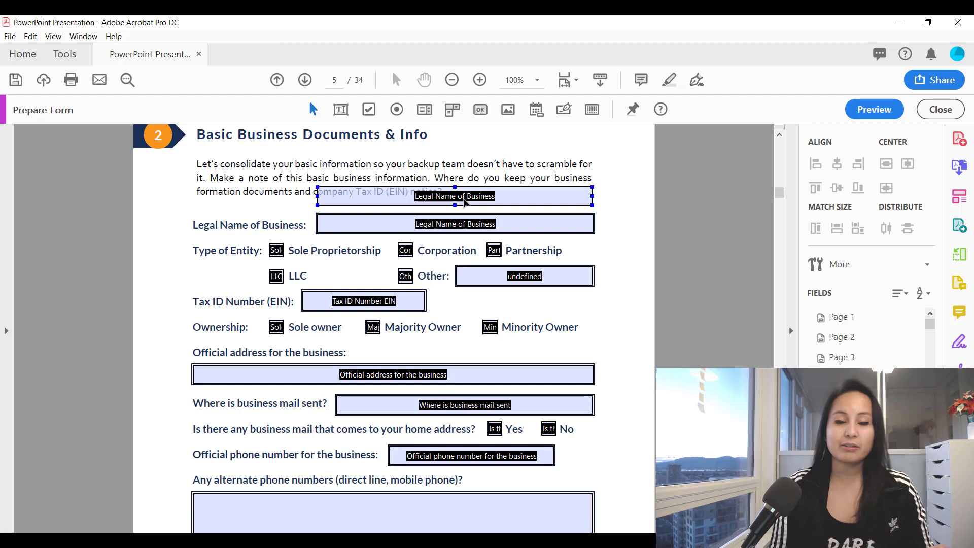
pyautogui.click(464, 209)
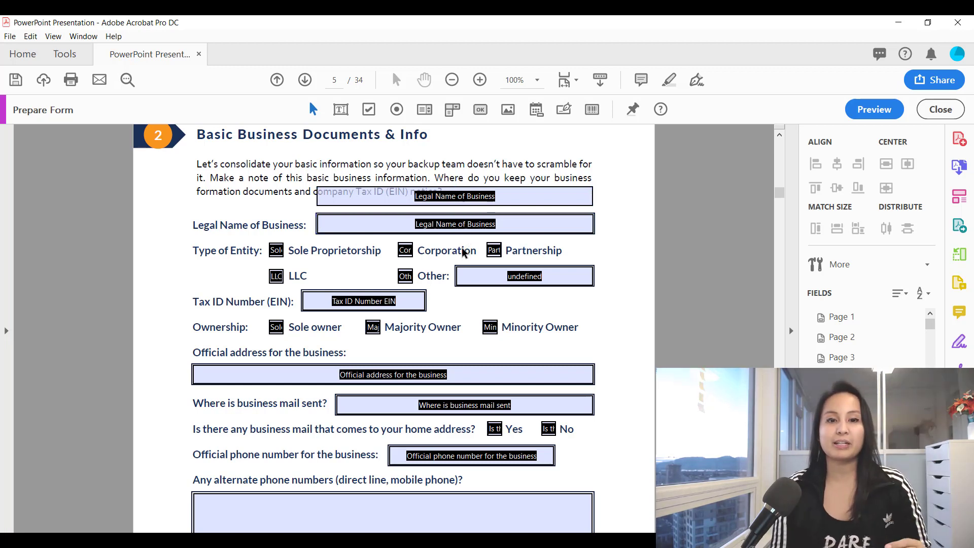
pyautogui.click(477, 201)
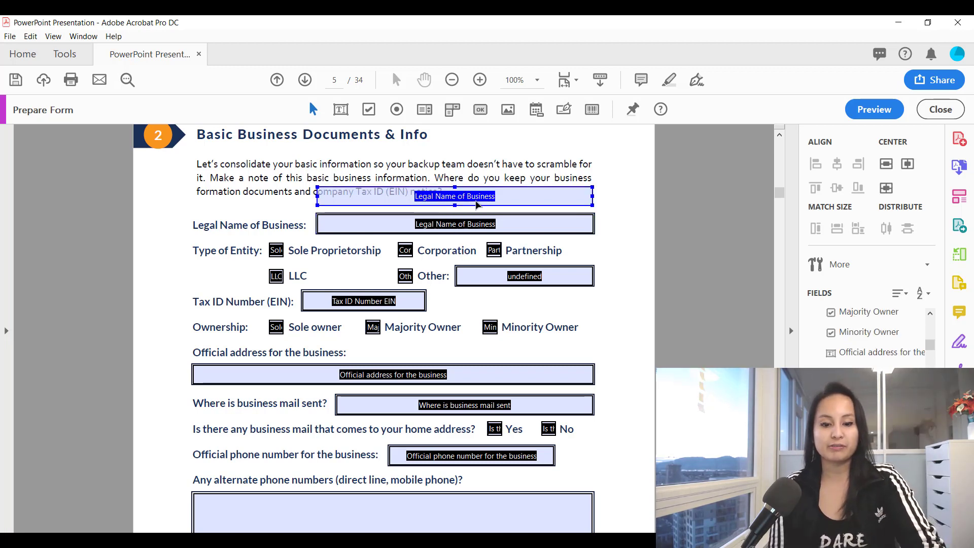
pyautogui.hotkey('ctrl', 'v')
pyautogui.moveTo(465, 336); pyautogui.dragTo(520, 176)
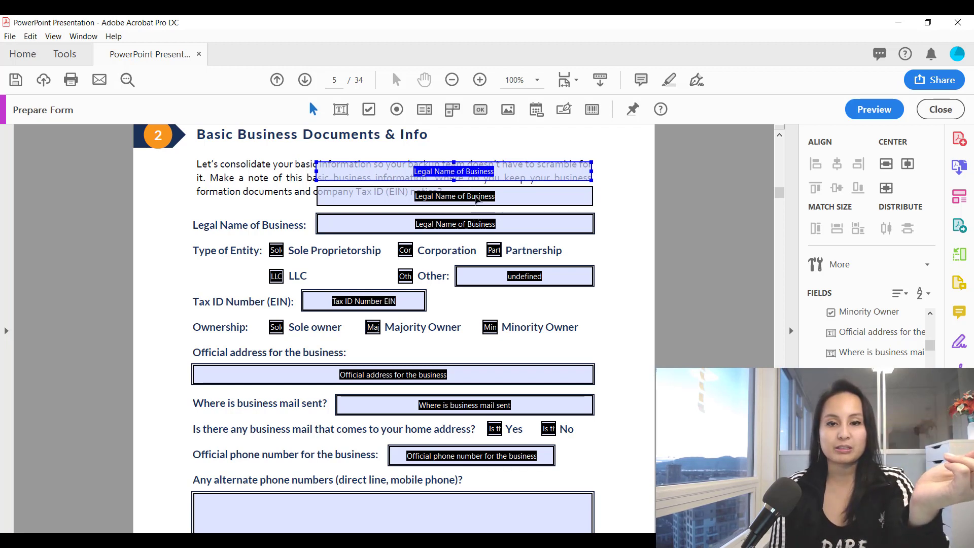
# In Text Field Properties, append 1, 2 and 3 to the top, middle and bottom Legal Name of Business field names
pyautogui.doubleClick(478, 175)
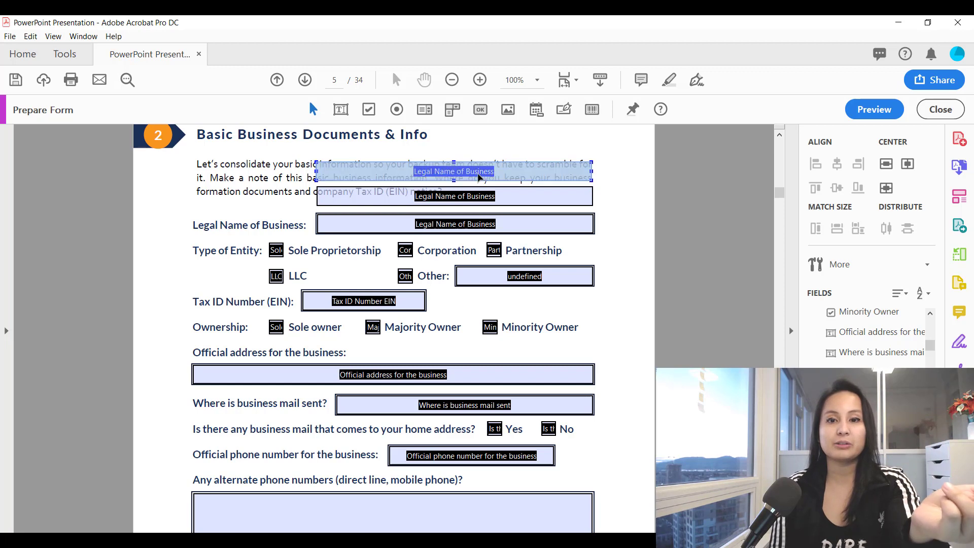
pyautogui.click(452, 249)
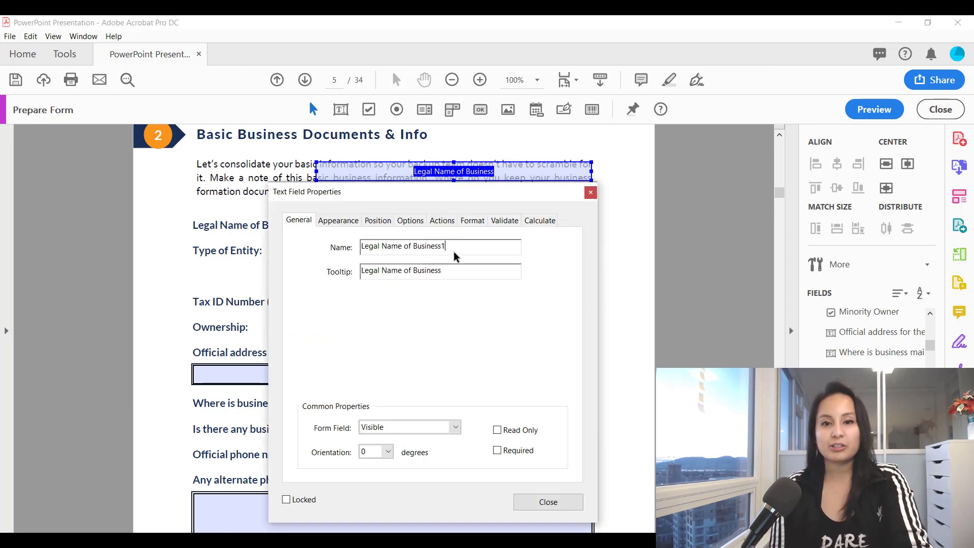
pyautogui.click(547, 502)
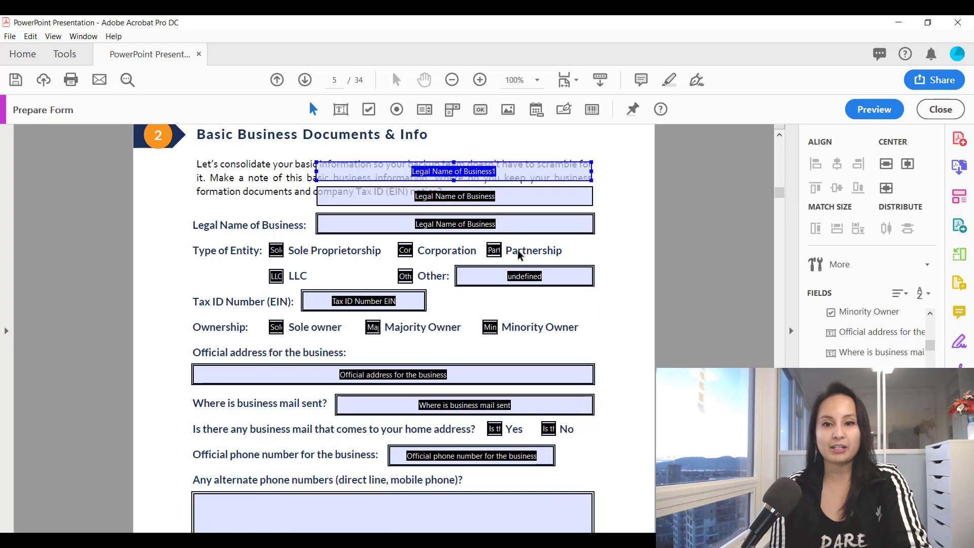
pyautogui.doubleClick(505, 198)
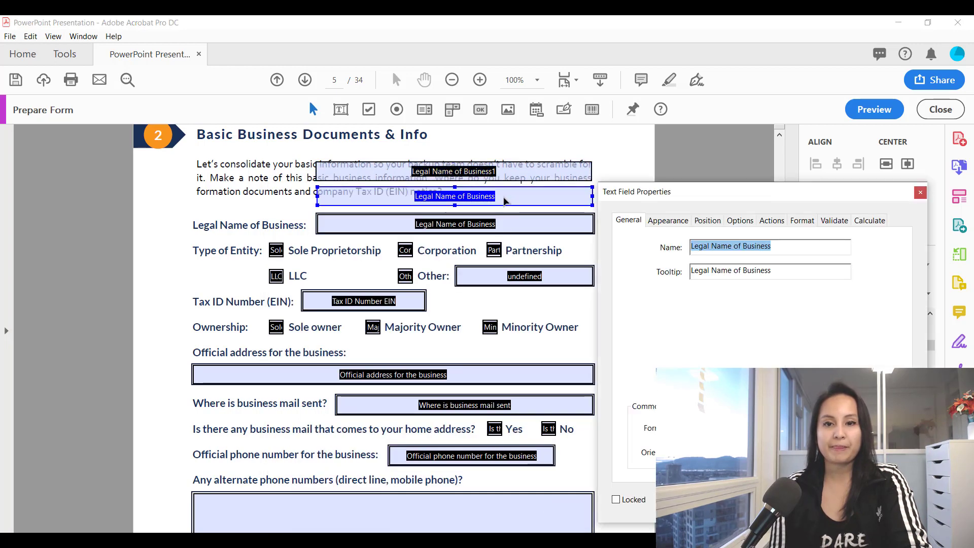
pyautogui.click(777, 248)
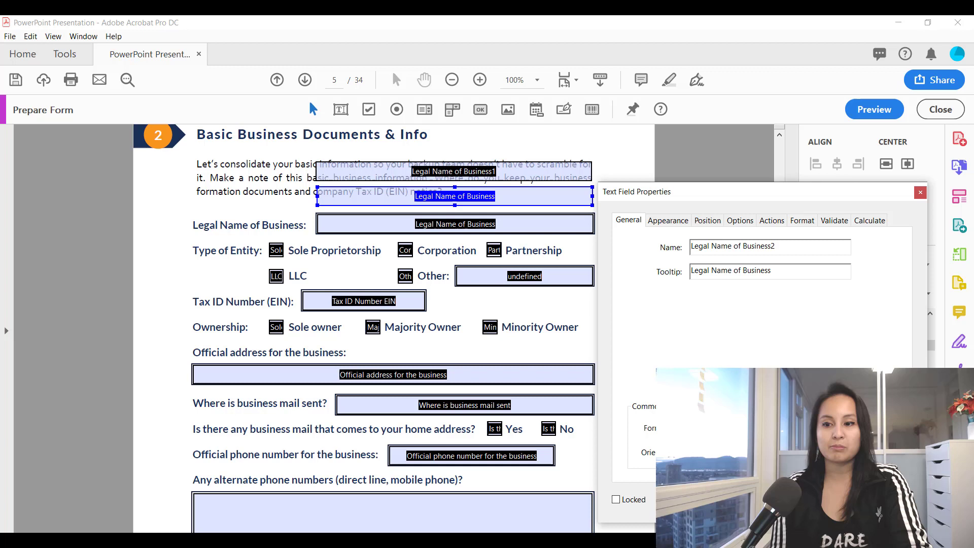
pyautogui.press('Return')
pyautogui.doubleClick(538, 228)
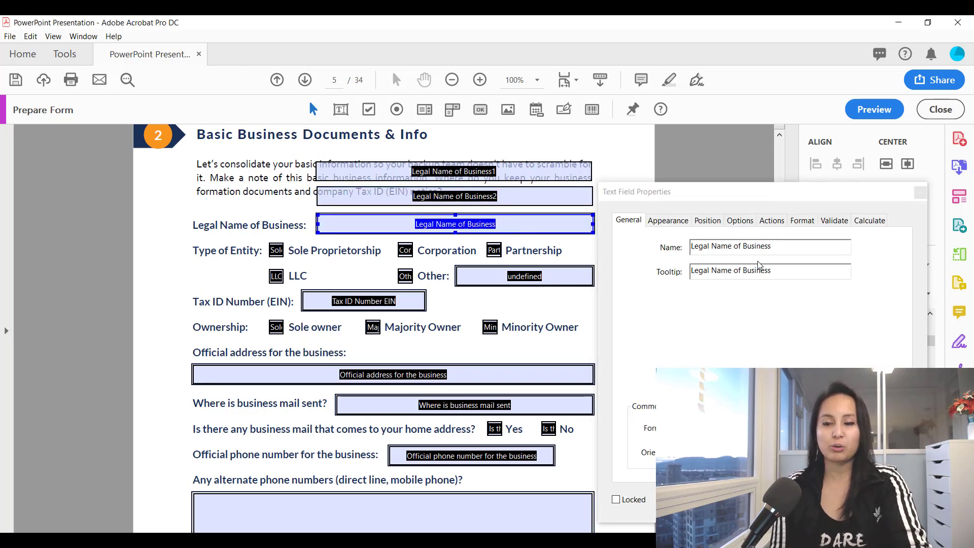
pyautogui.click(778, 247)
pyautogui.write('3')
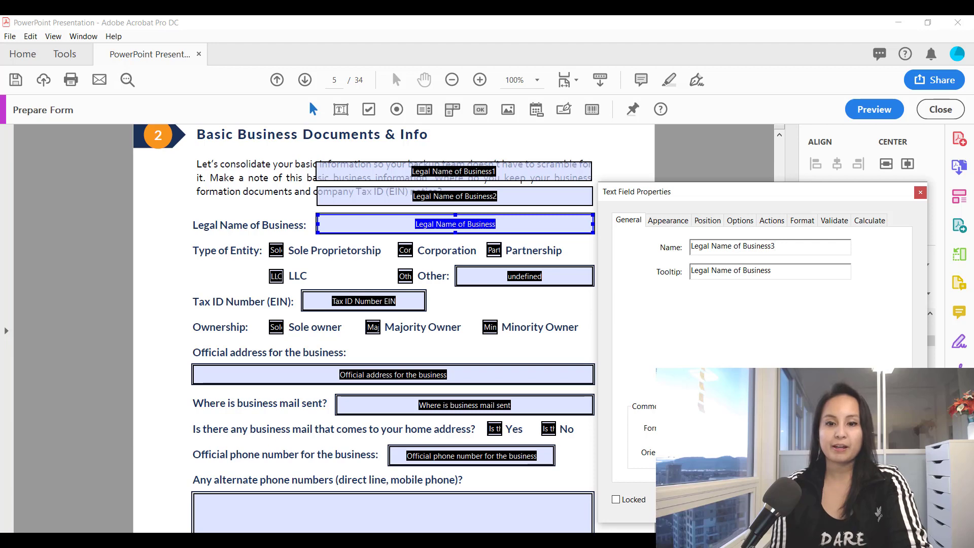
pyautogui.press('Return')
pyautogui.scroll(-15, 321, 172)
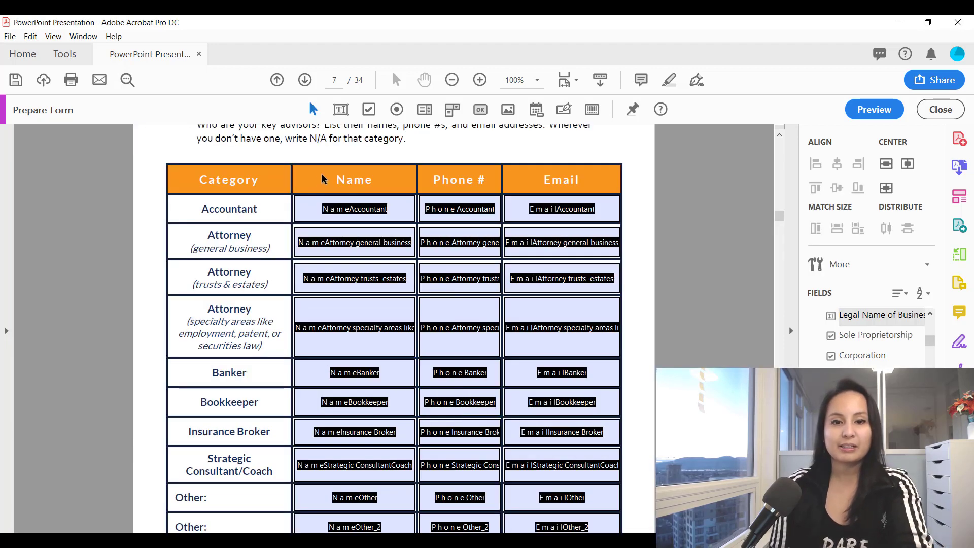
pyautogui.click(334, 464)
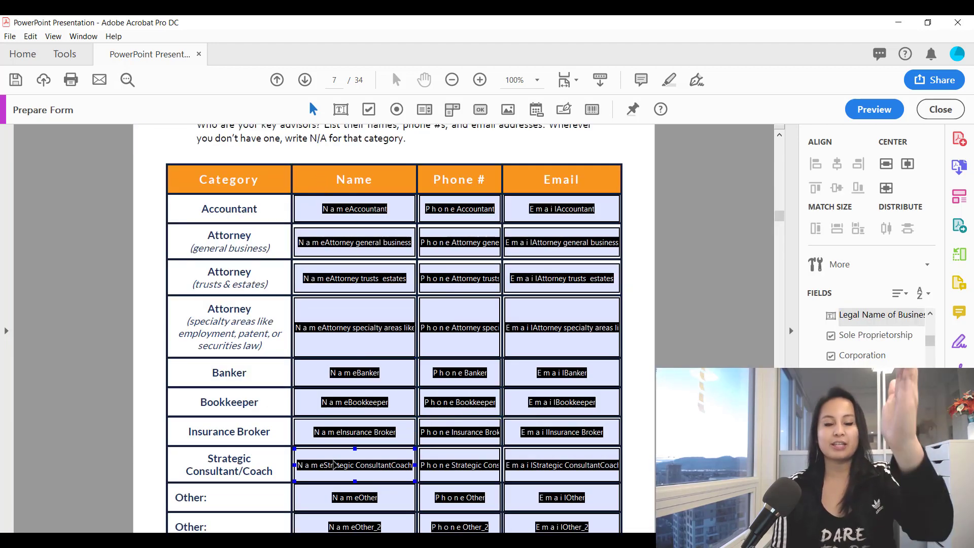
pyautogui.click(349, 252)
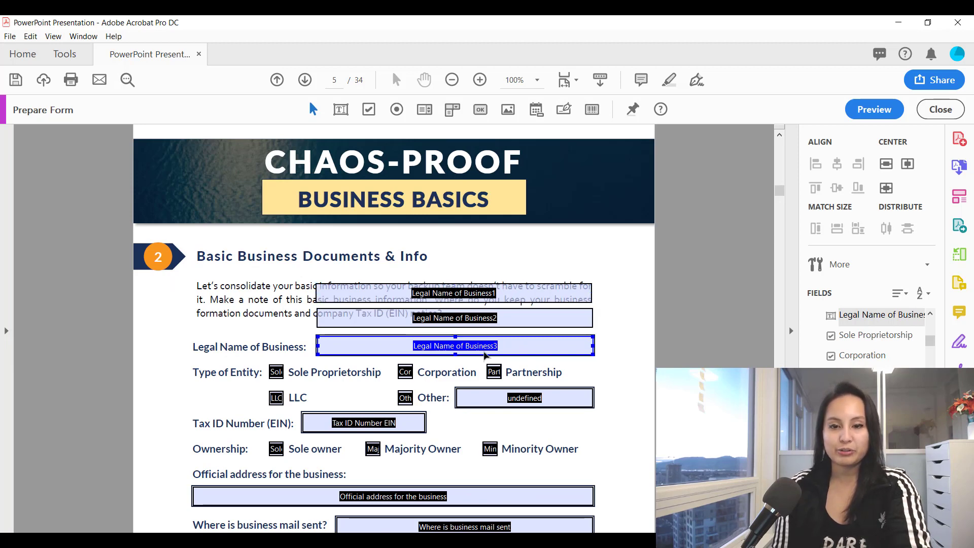
pyautogui.click(871, 112)
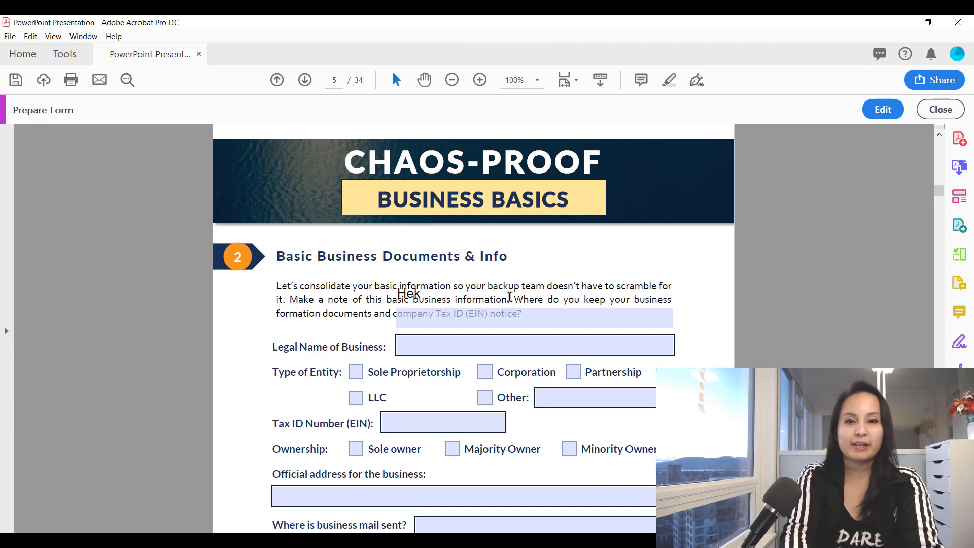
pyautogui.press('Return')
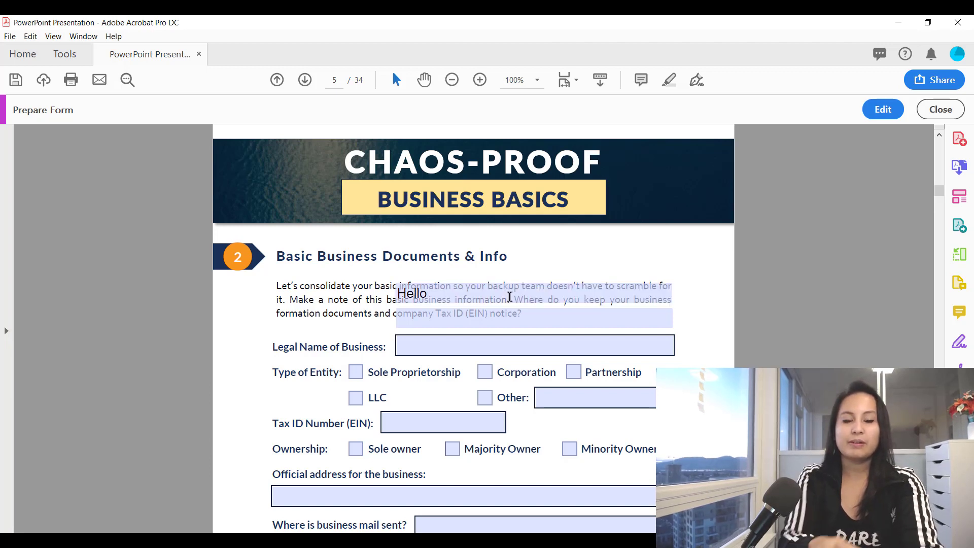
pyautogui.click(491, 314)
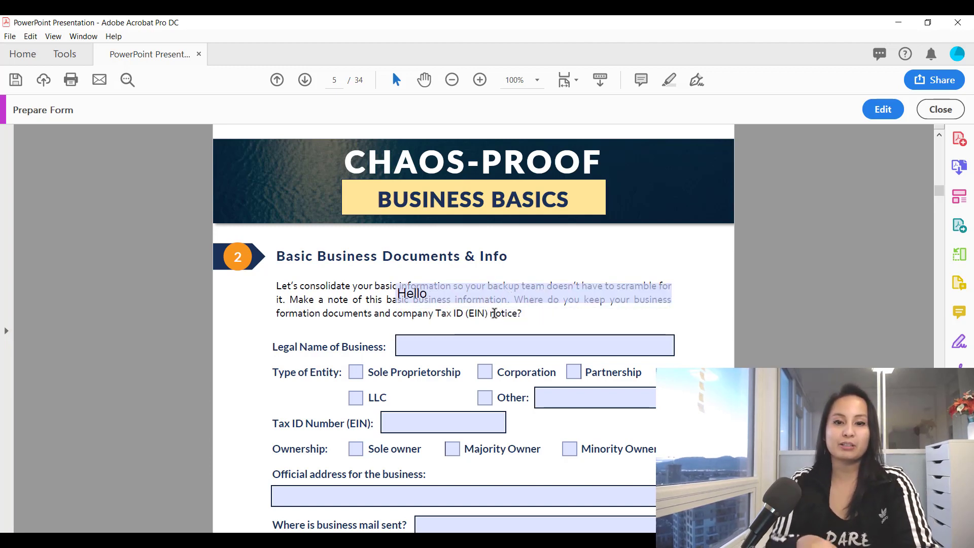
pyautogui.write('My nam')
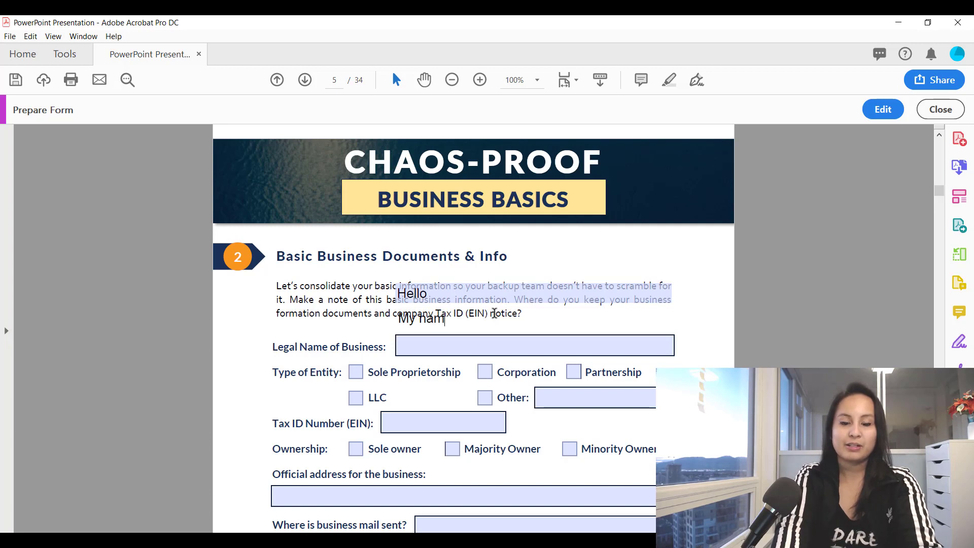
pyautogui.write('e is')
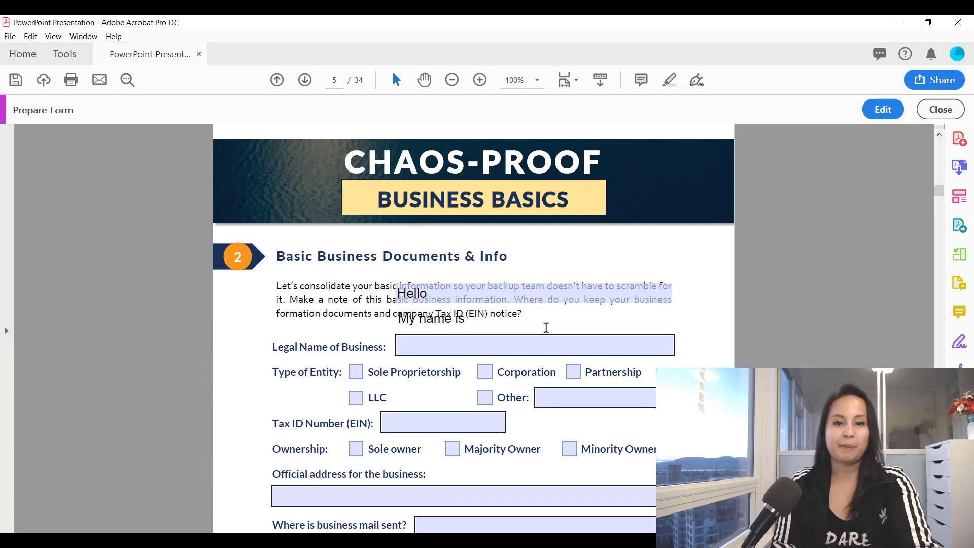
pyautogui.click(518, 338)
pyautogui.write('Jewel')
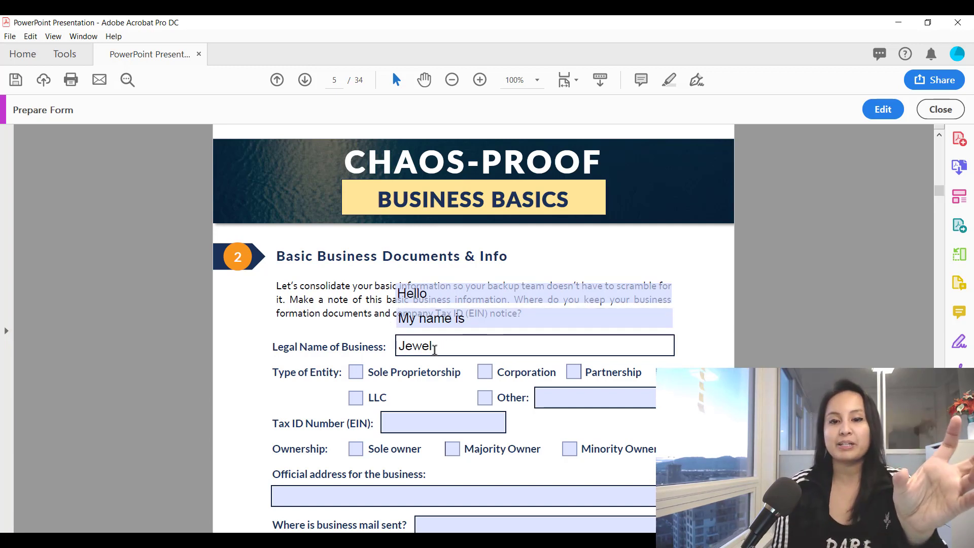
pyautogui.moveTo(432, 347); pyautogui.dragTo(390, 347)
pyautogui.press('Delete')
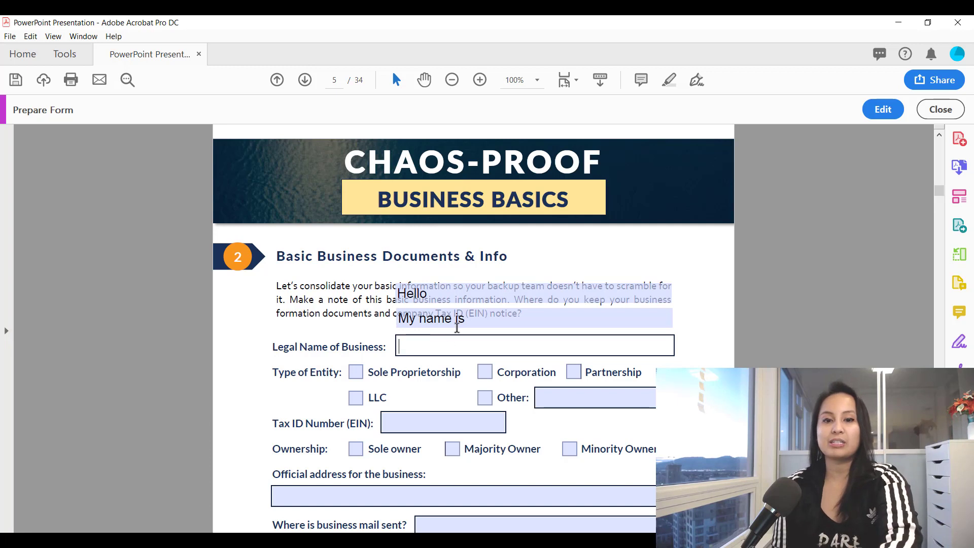
pyautogui.moveTo(465, 318); pyautogui.dragTo(444, 318)
pyautogui.press('Escape')
pyautogui.press('Delete')
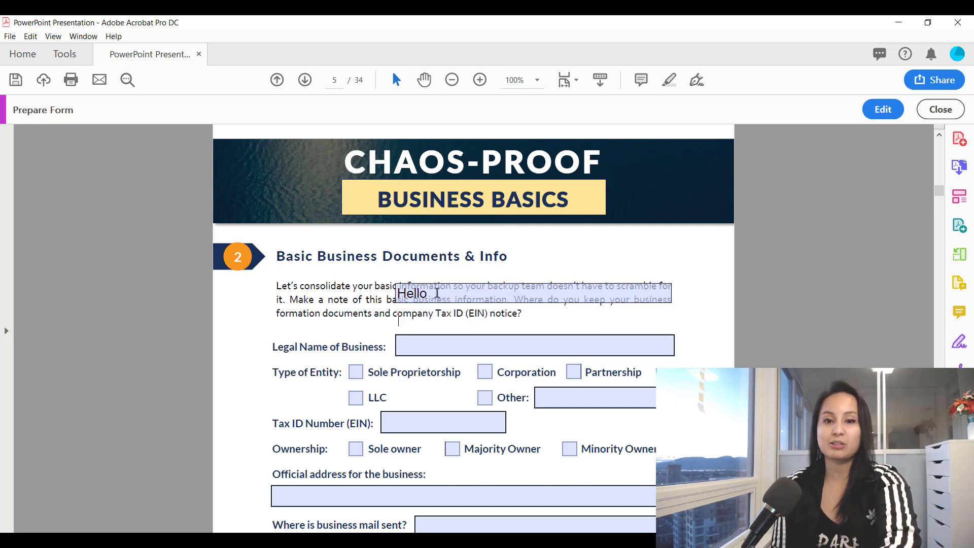
pyautogui.hotkey('ctrl', 'z')
pyautogui.hotkey('ctrl', 'z')
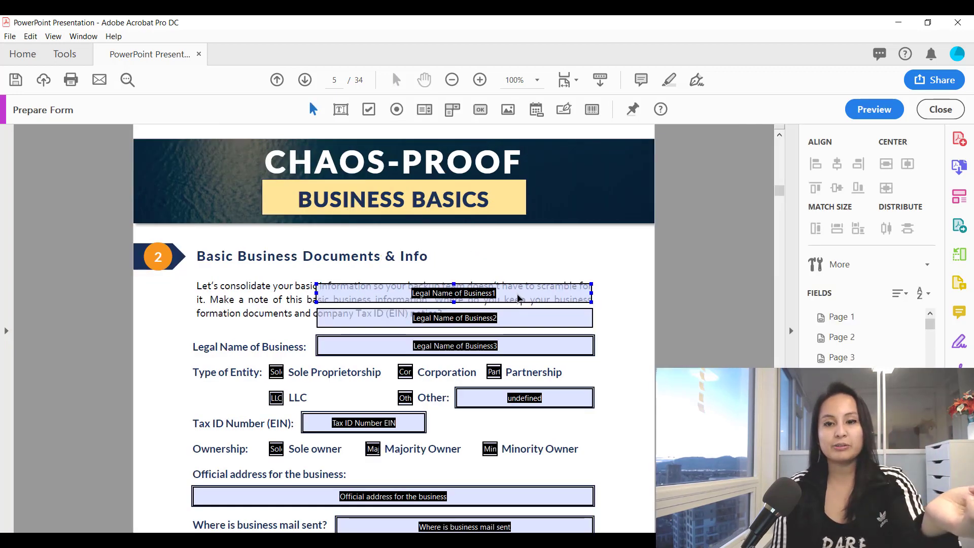
pyautogui.doubleClick(519, 296)
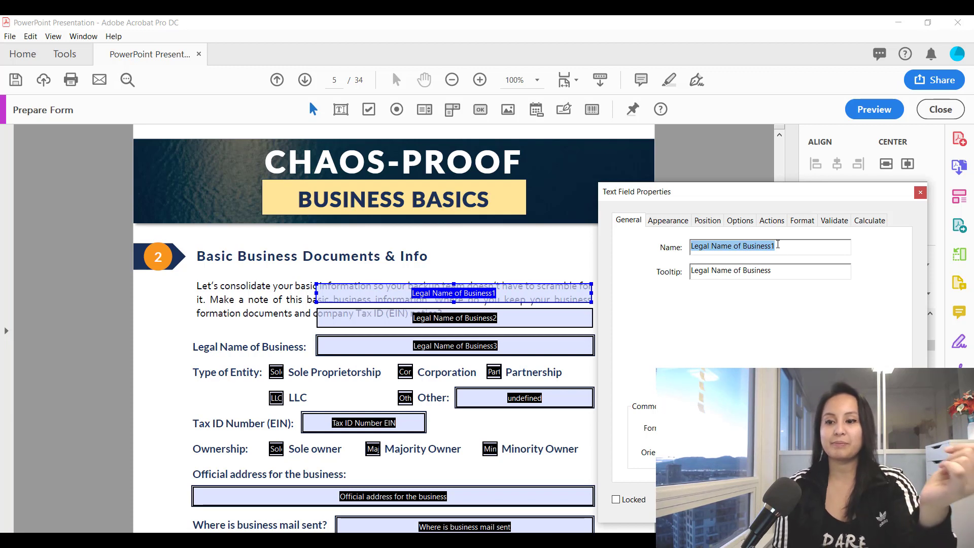
pyautogui.press('Escape')
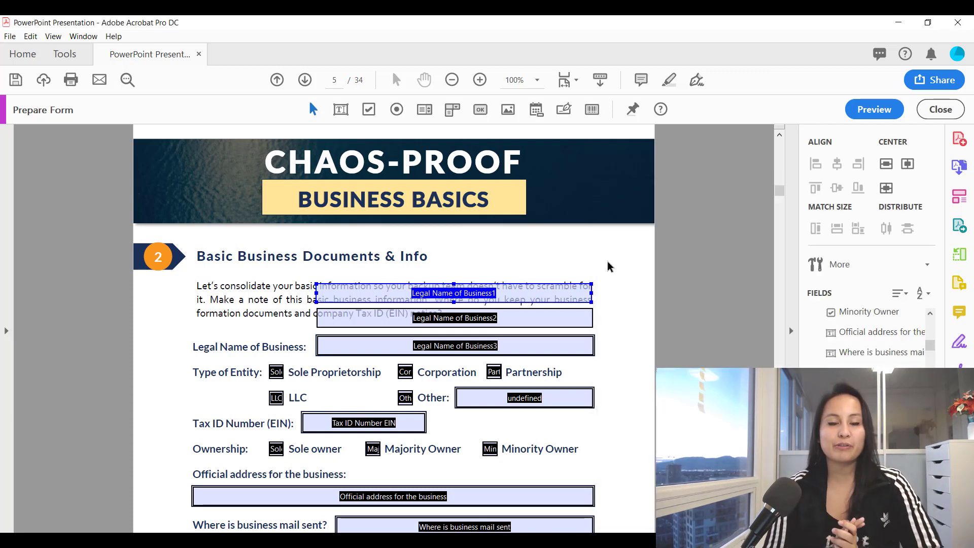